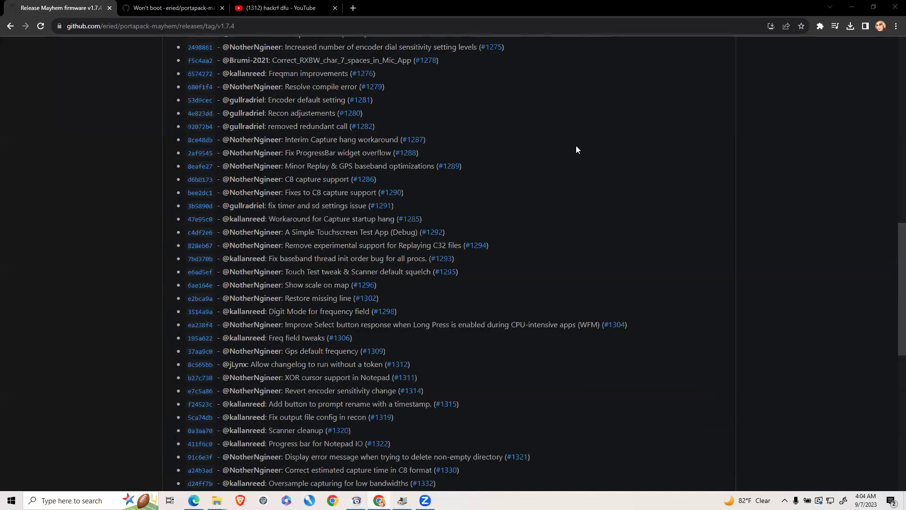
scroll(575, 150, up, 10)
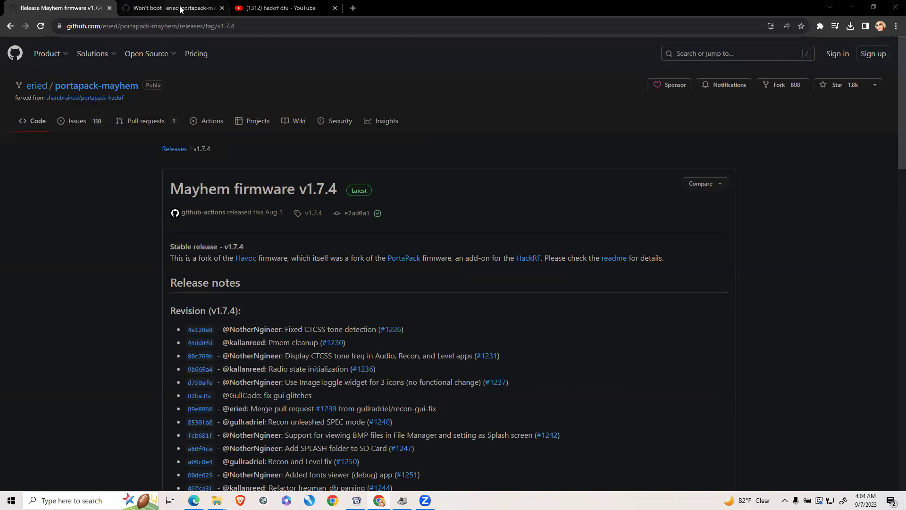
Go back to the portapack-mayhem repository page and reopen its latest stable release page
mouse_move(180, 10)
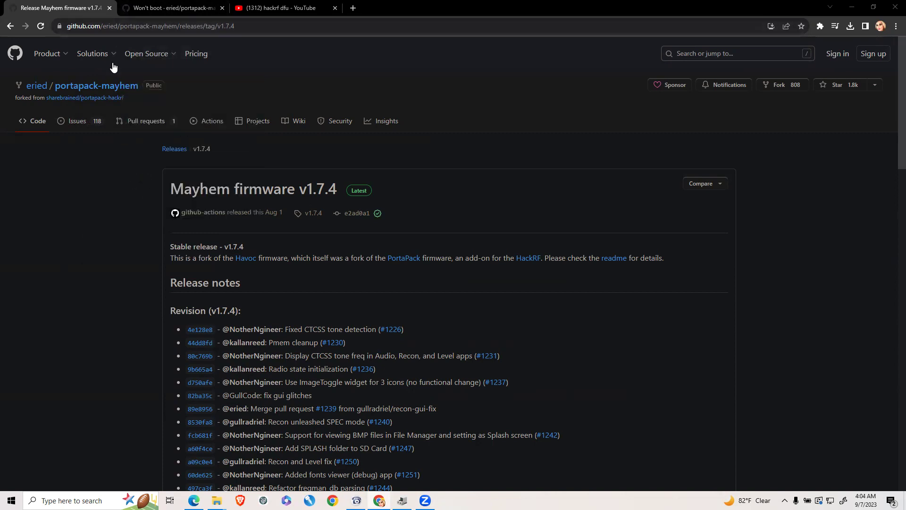
click(257, 26)
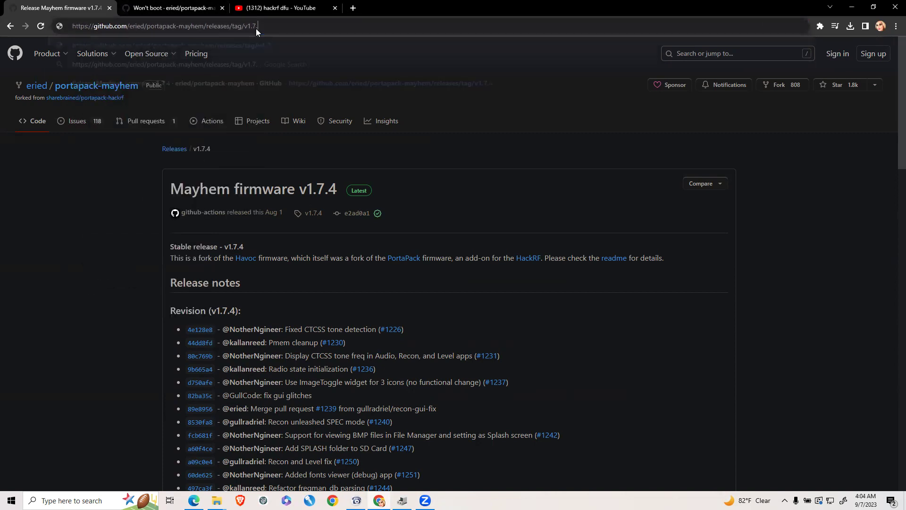
key(BackSpace)
key(BackSpace)
key(BackSpace)
key(BackSpace)
key(BackSpace)
key(BackSpace)
key(BackSpace)
key(BackSpace)
key(BackSpace)
key(BackSpace)
key(BackSpace)
key(BackSpace)
key(BackSpace)
key(BackSpace)
key(BackSpace)
key(BackSpace)
key(BackSpace)
key(BackSpace)
key(BackSpace)
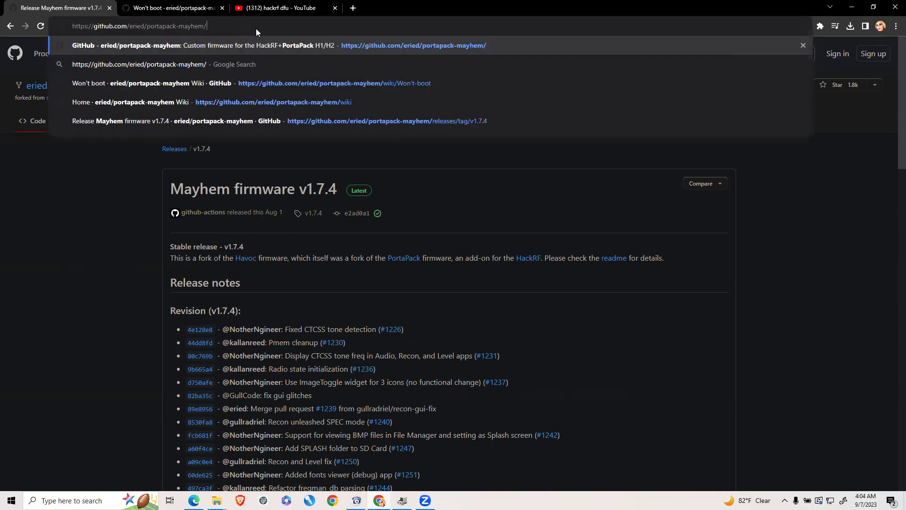
key(Return)
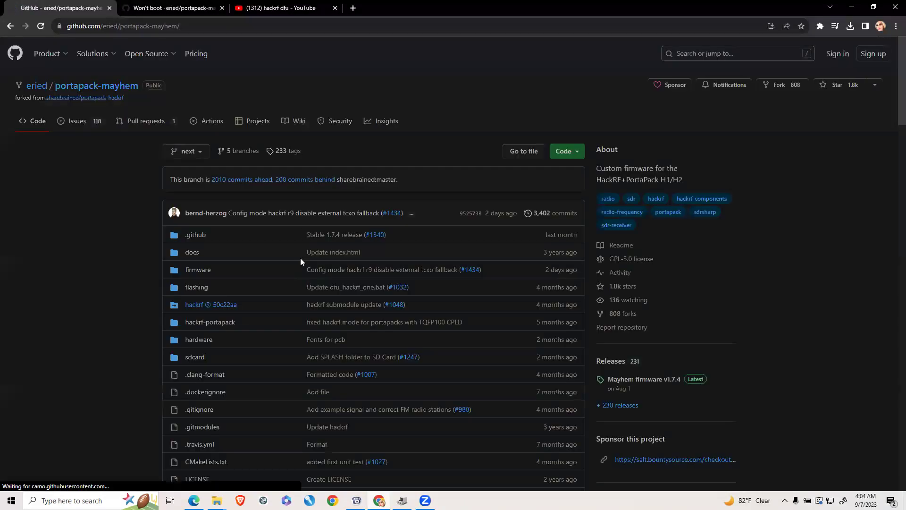
scroll(301, 259, down, 15)
scroll(301, 261, down, 8)
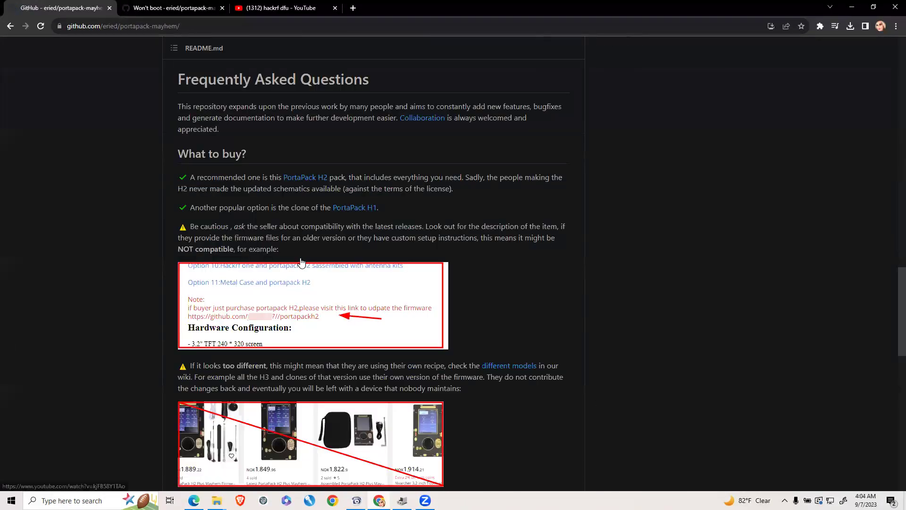
scroll(301, 261, down, 9)
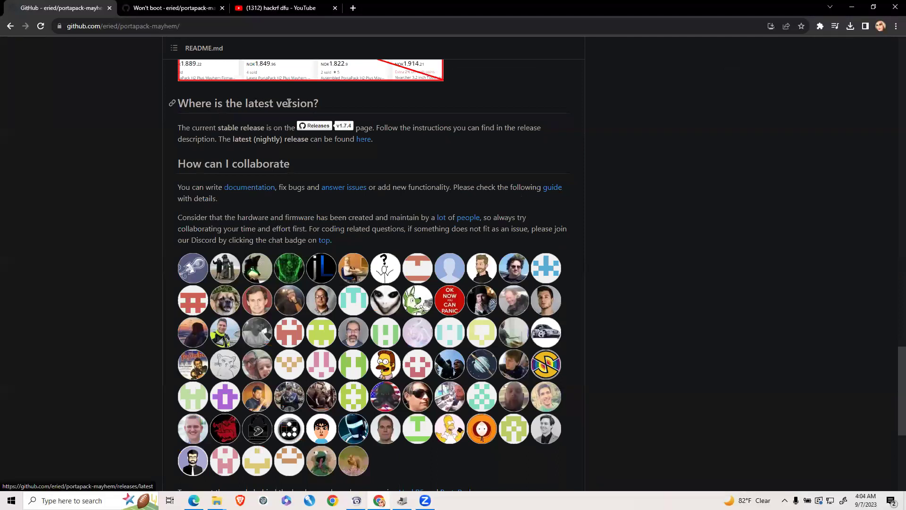
click(318, 127)
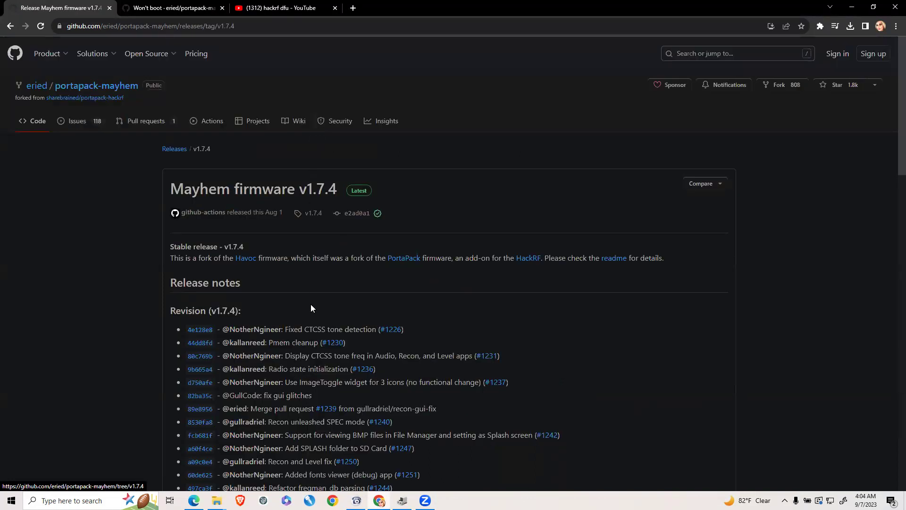
scroll(312, 304, down, 20)
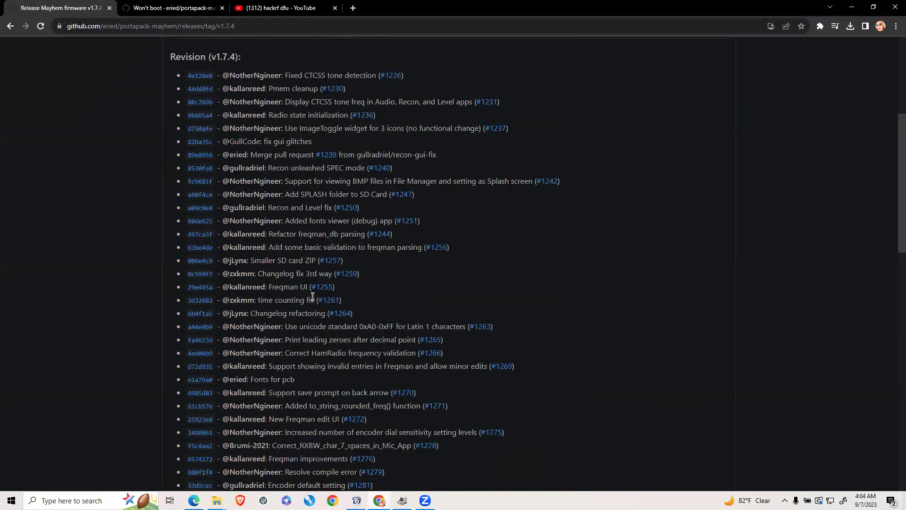
scroll(311, 297, down, 5)
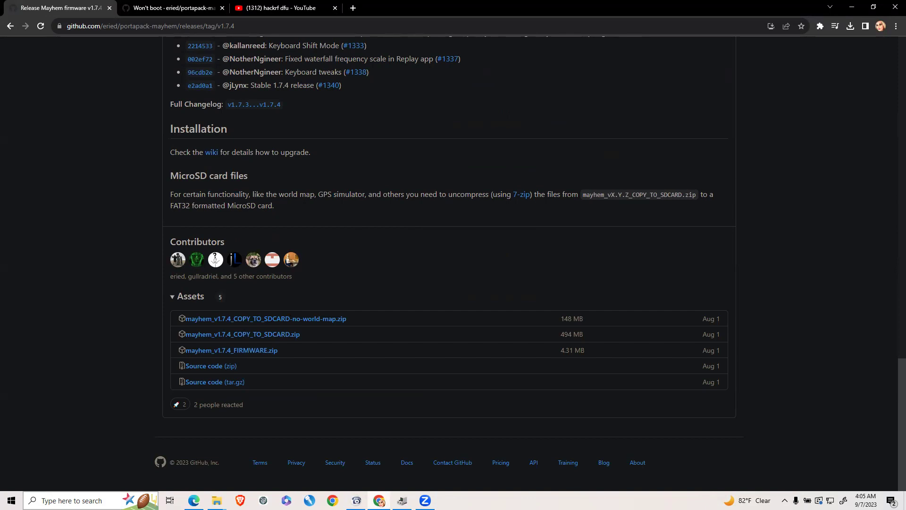
Launch Device Manager, expand both USB branches, and bring up HackRF One's context menu
click(71, 500)
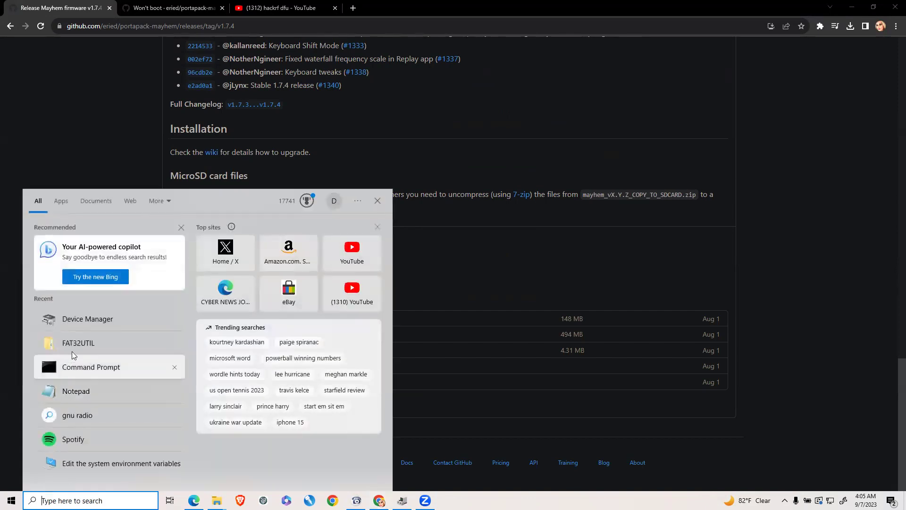
click(52, 321)
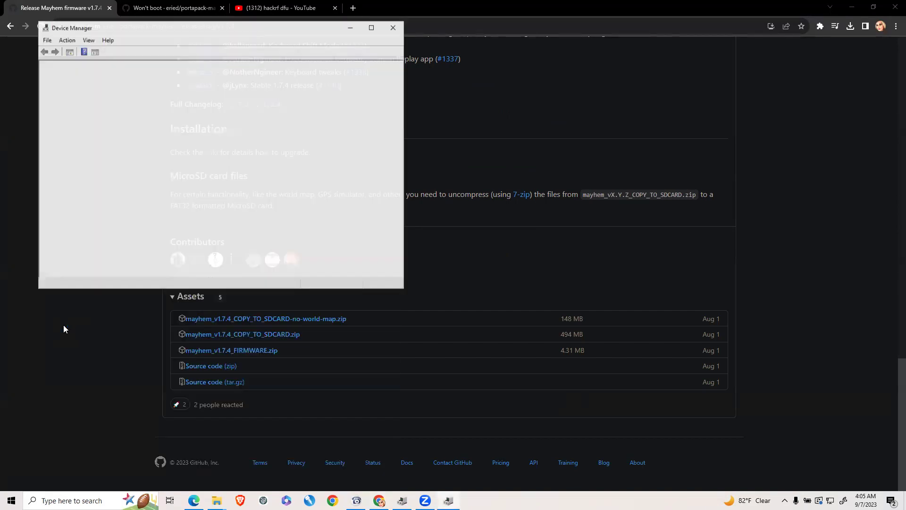
scroll(129, 235, down, 8)
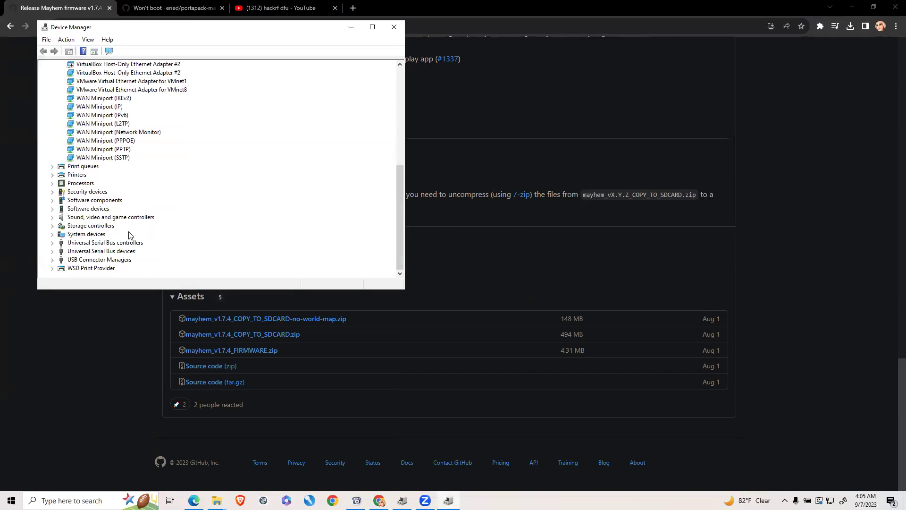
click(52, 243)
scroll(41, 218, down, 1)
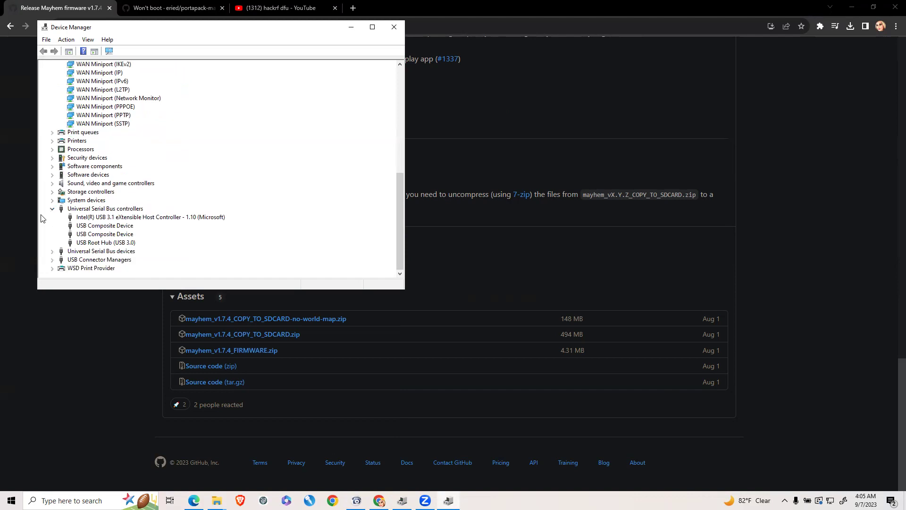
click(53, 252)
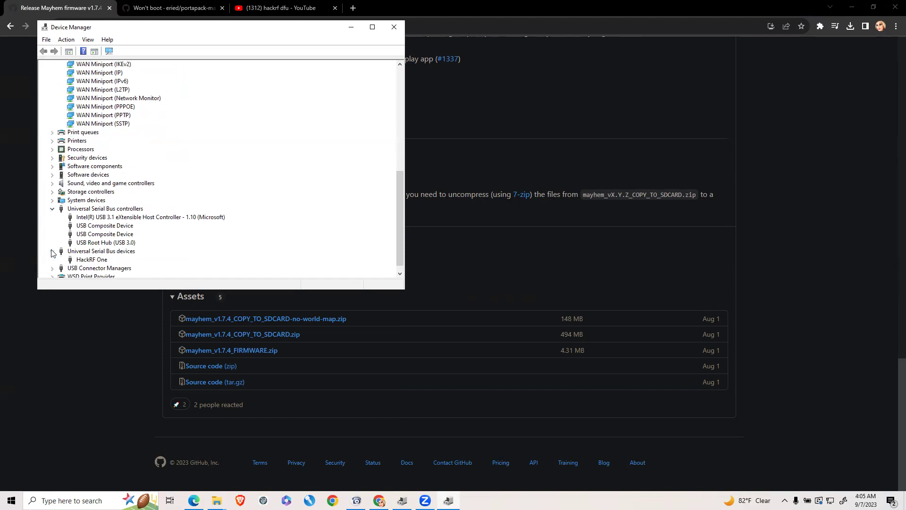
click(87, 263)
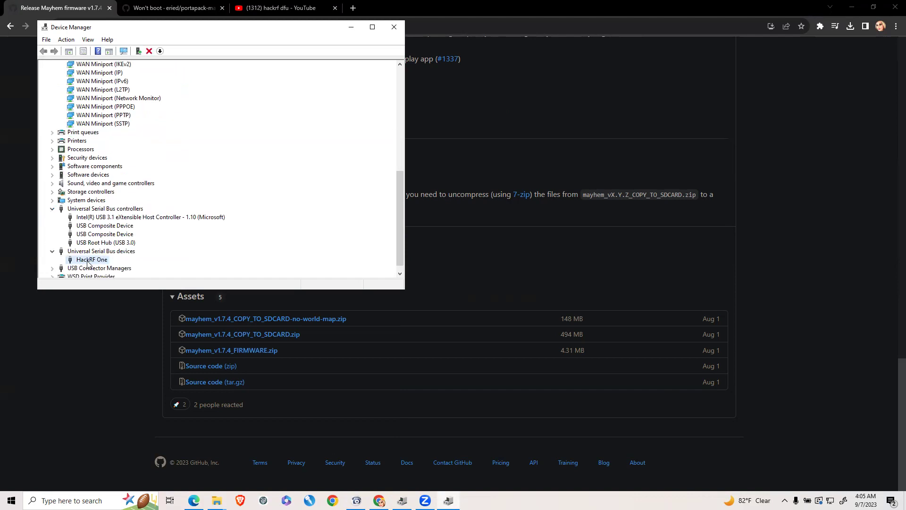
right_click(88, 262)
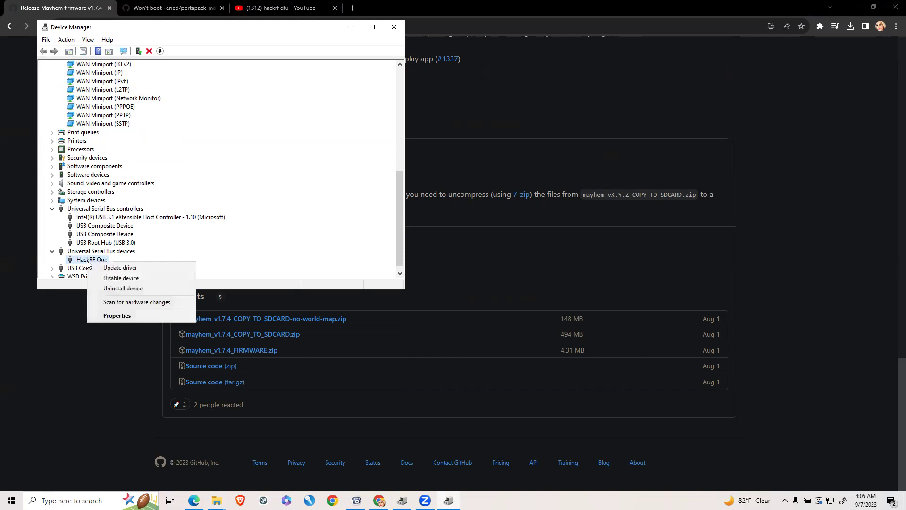
Open HackRF One's properties and start Update Driver from its Driver tab
click(125, 315)
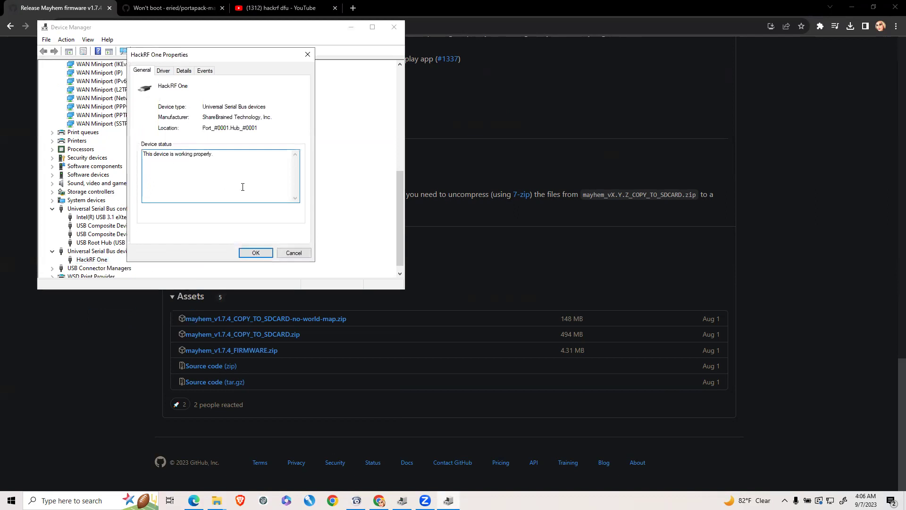
click(162, 72)
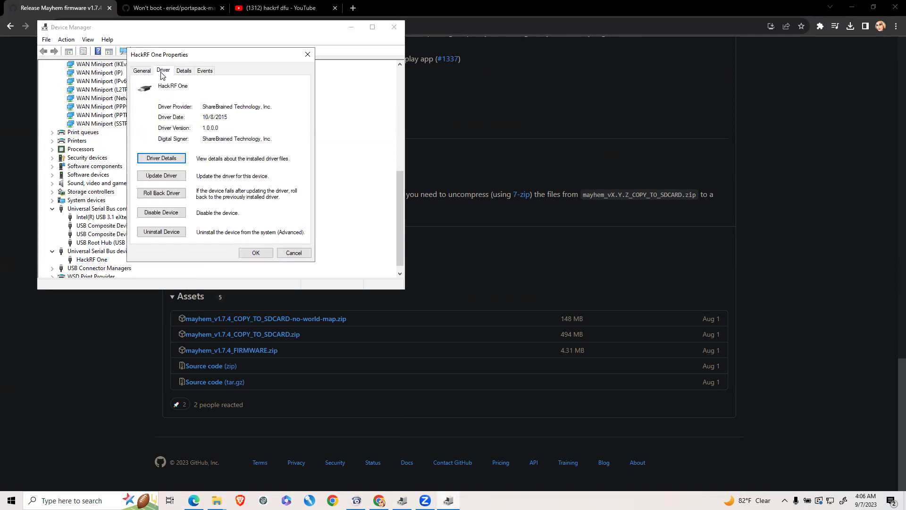
click(166, 179)
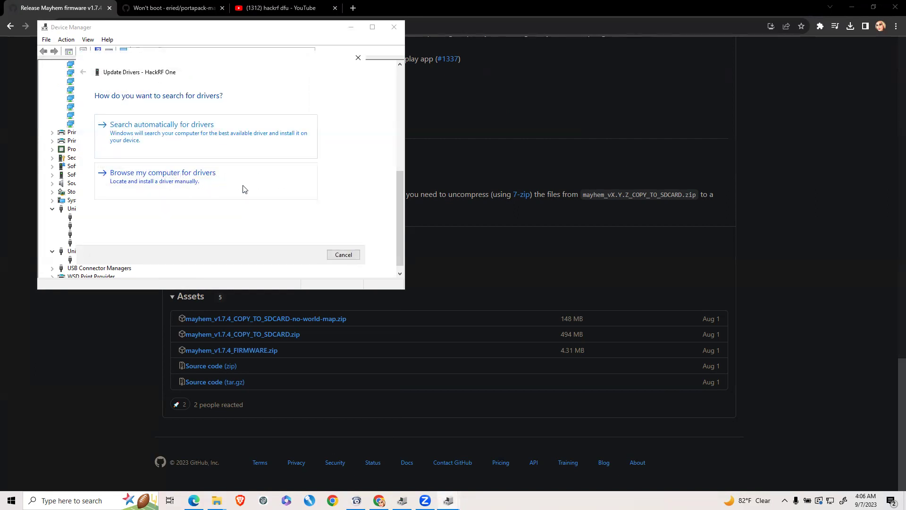
Set the manual driver search location to Downloads\mayhem_v1.7.4_FIRMWARE\driver, including subfolders
click(245, 188)
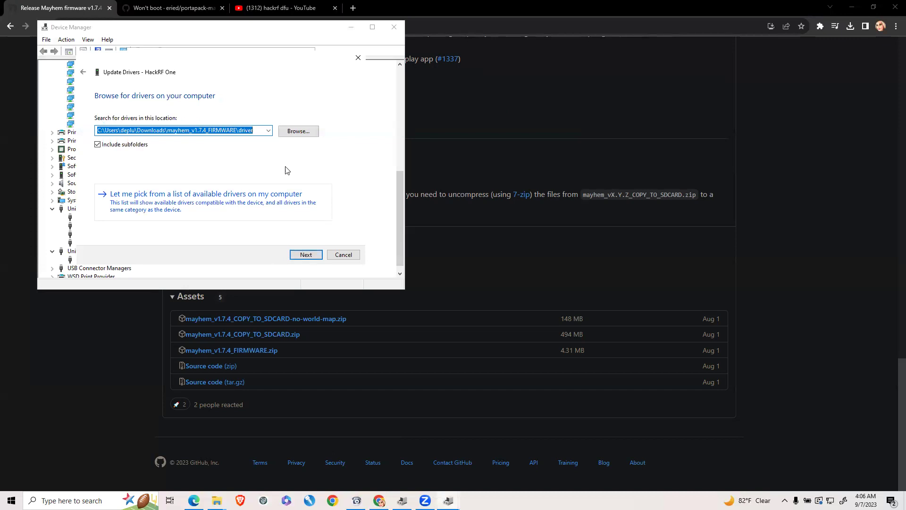
click(299, 132)
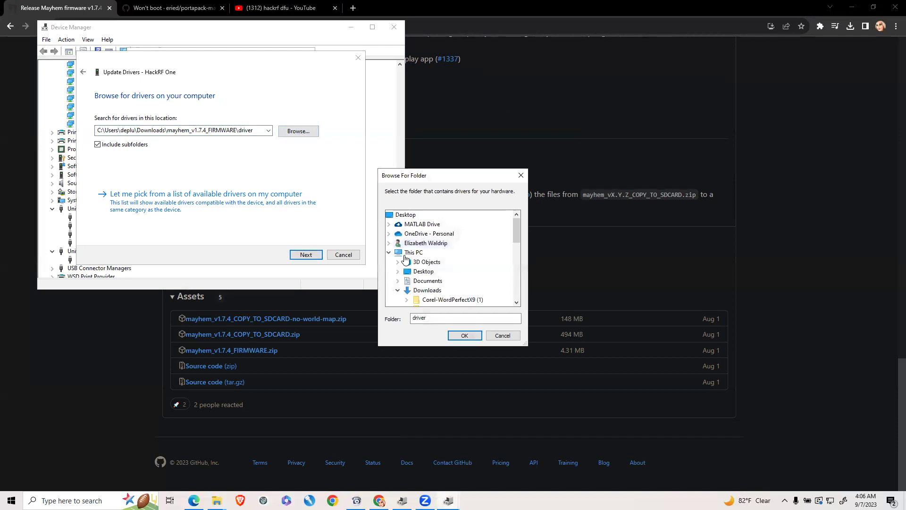
scroll(431, 288, down, 4)
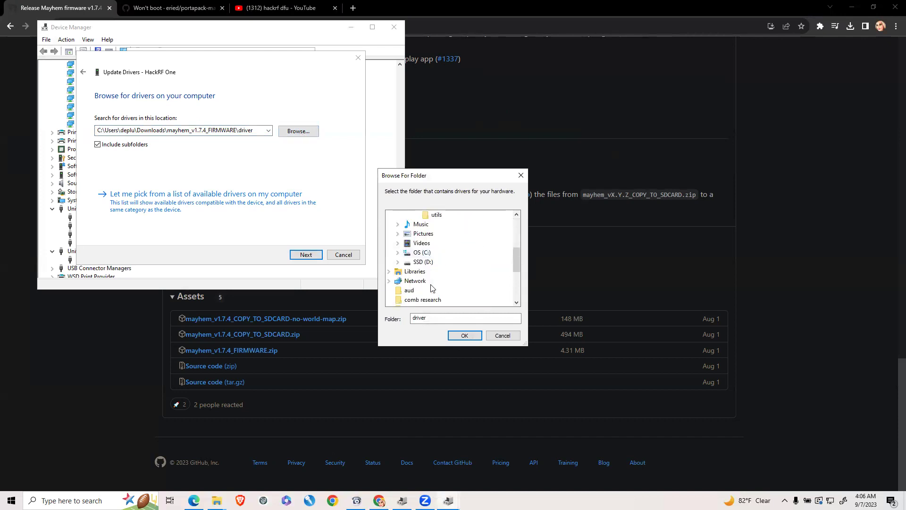
scroll(431, 288, up, 1)
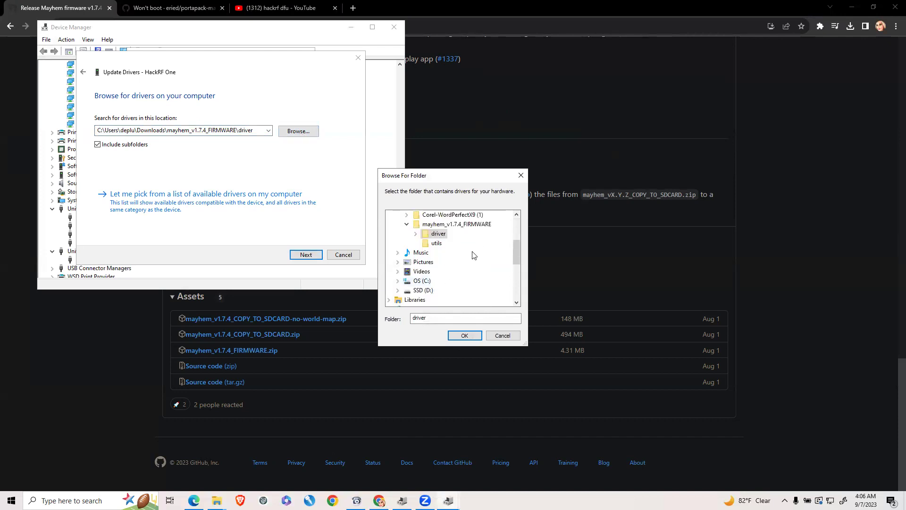
scroll(474, 255, up, 1)
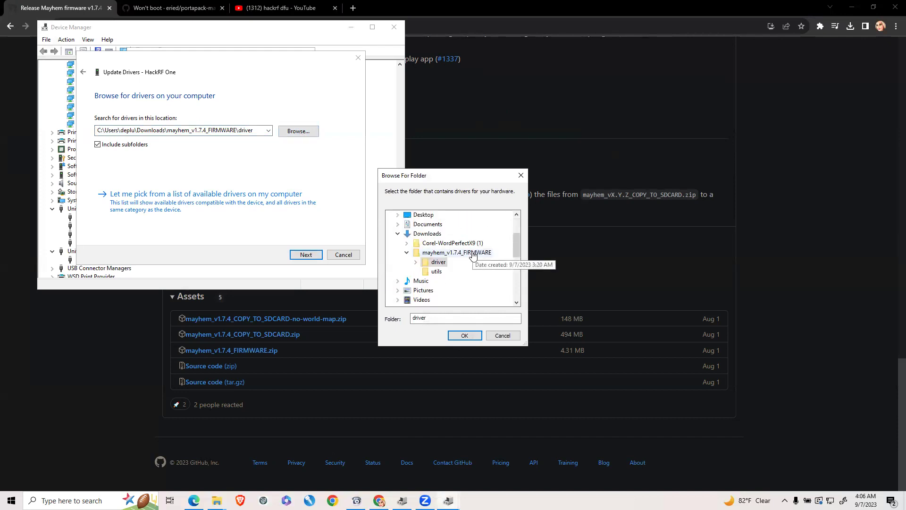
double_click(438, 262)
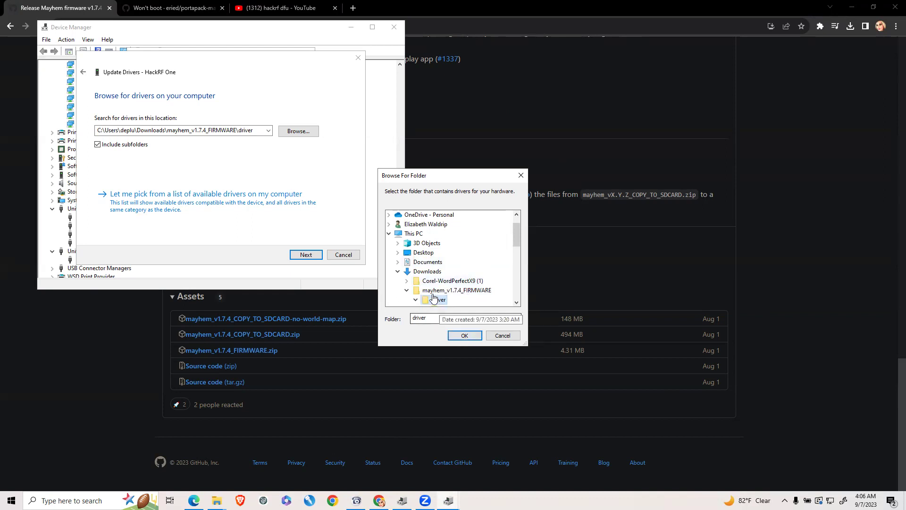
click(464, 336)
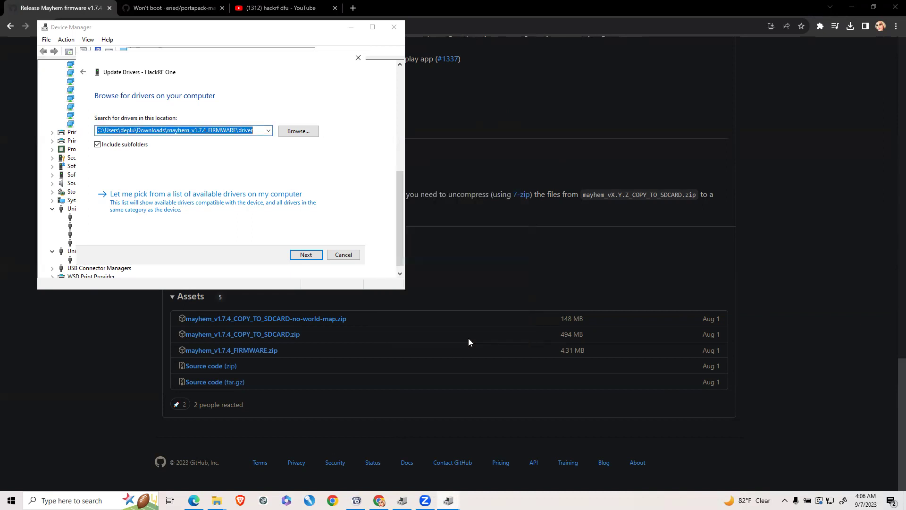
Search the driver folder, then close the wizard and Properties and minimize Device Manager
click(306, 254)
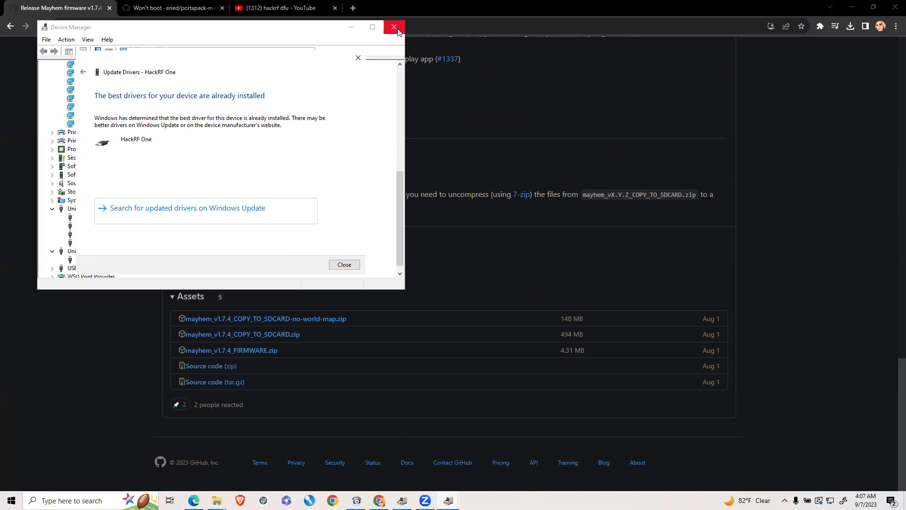
click(355, 57)
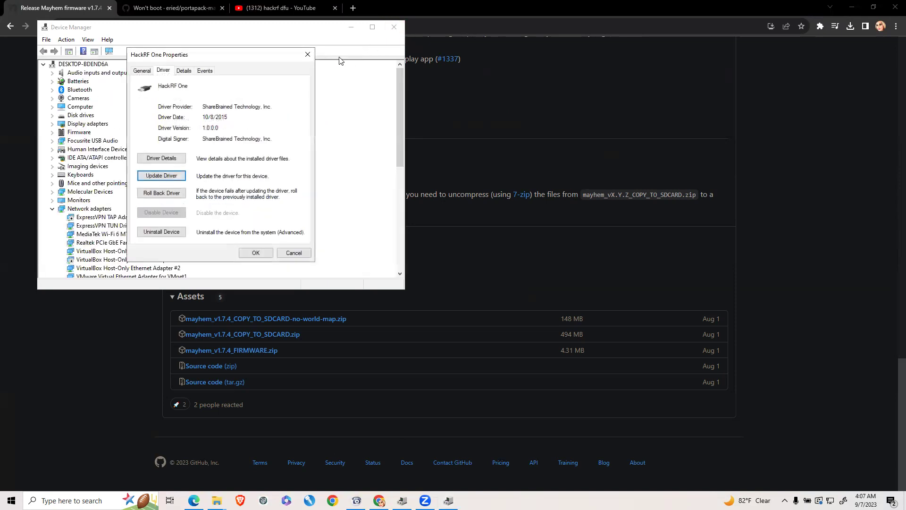
click(306, 54)
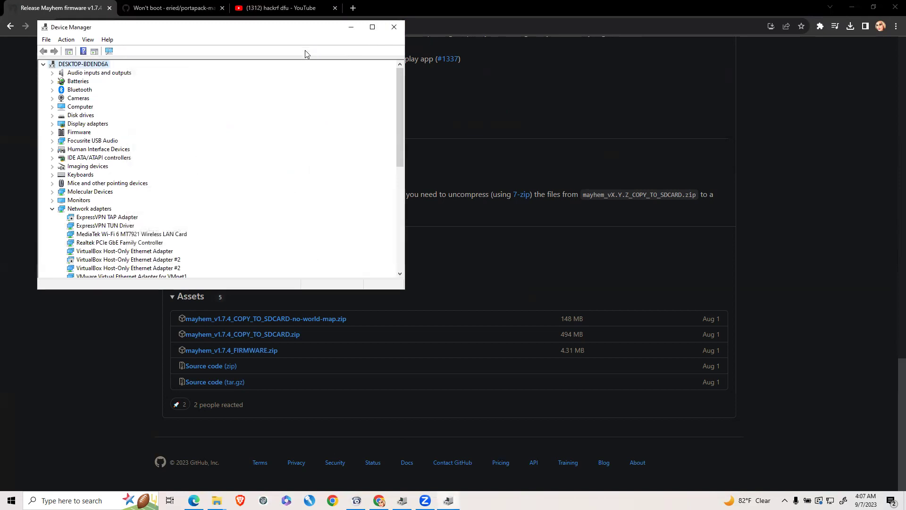
click(351, 27)
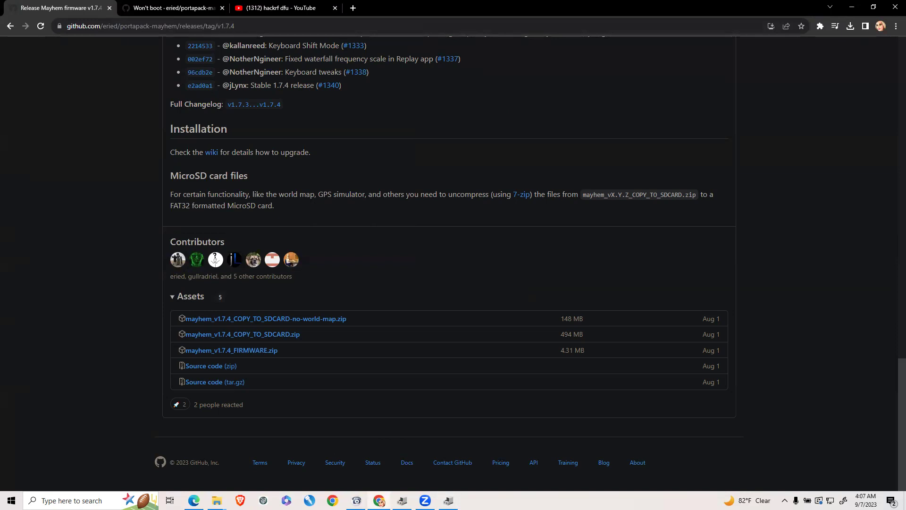
Switch to the File Explorer window showing the mayhem_v1.7.4_FIRMWARE folder
mouse_move(216, 500)
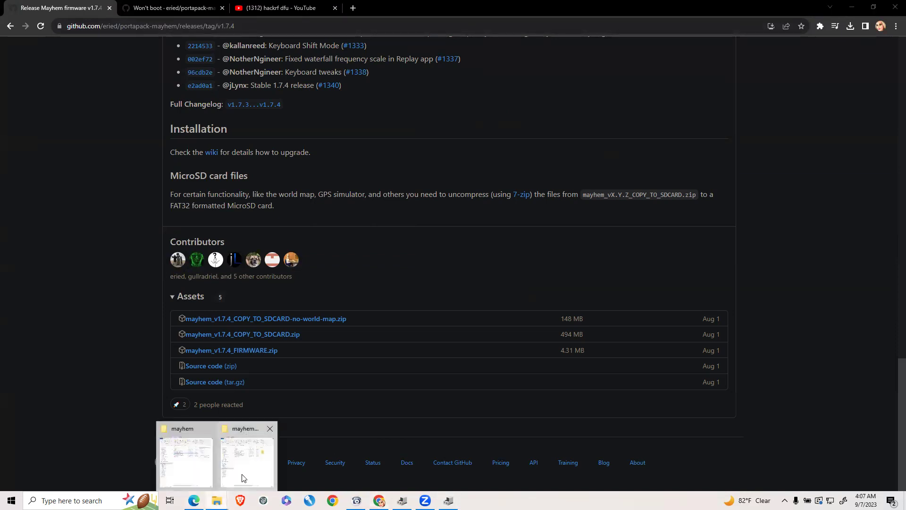
click(256, 462)
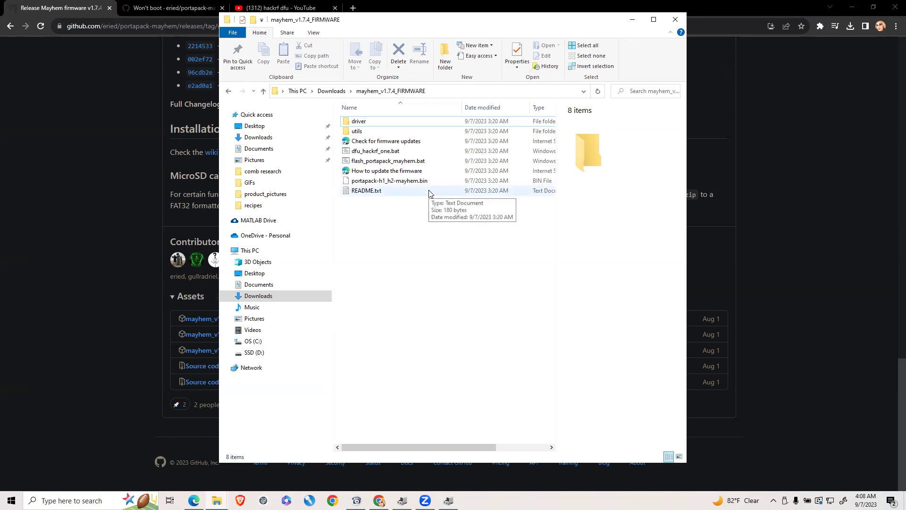
Run flash_portapack_mayhem.bat and let it continue past its pause to flash the firmware
double_click(412, 161)
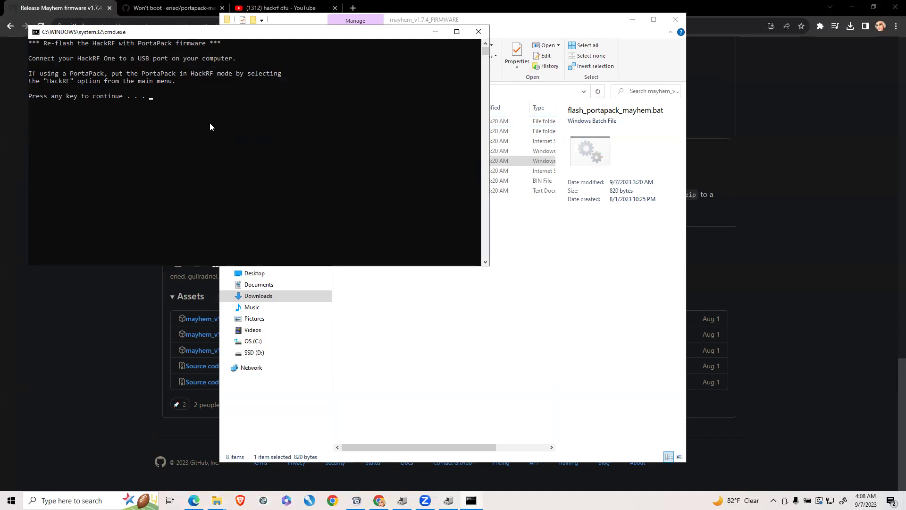
key(Return)
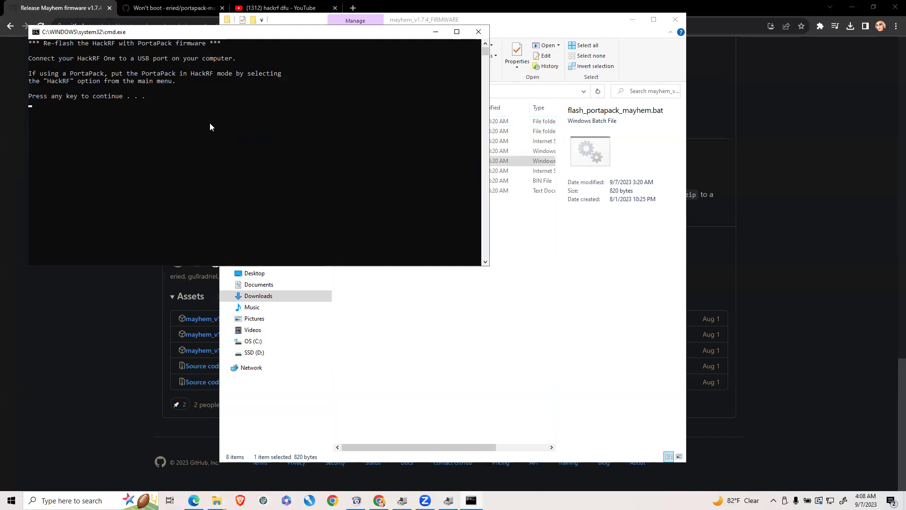